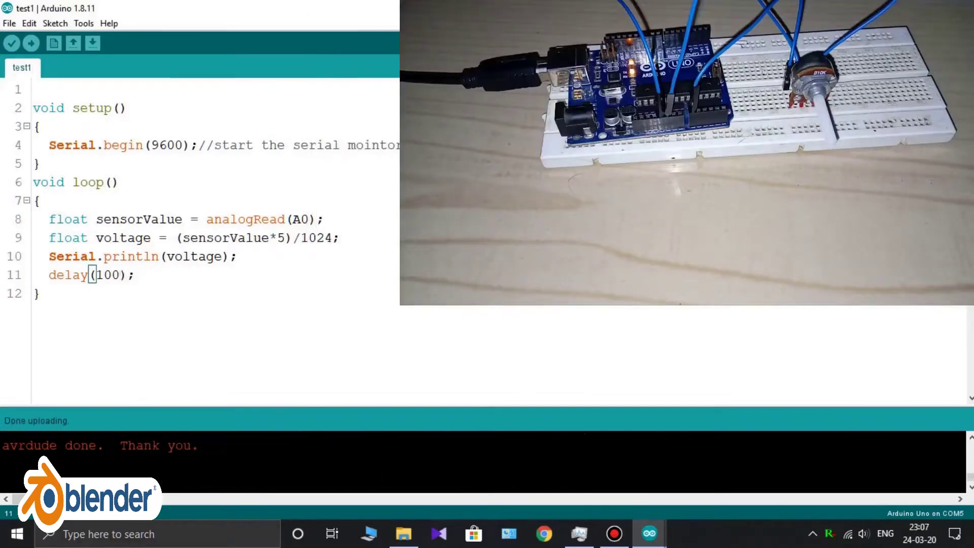
- Open the COM5 Serial Monitor at 9600 baud to watch the potentiometer voltage readings
key(ctrl+shift+m)
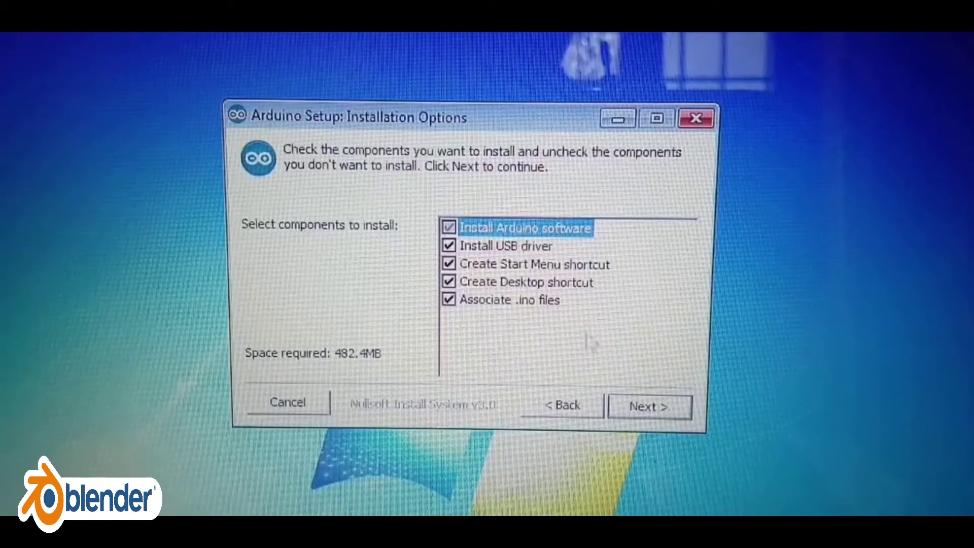
- Install all components into the default Arduino folder and show the extraction details
click(685, 409)
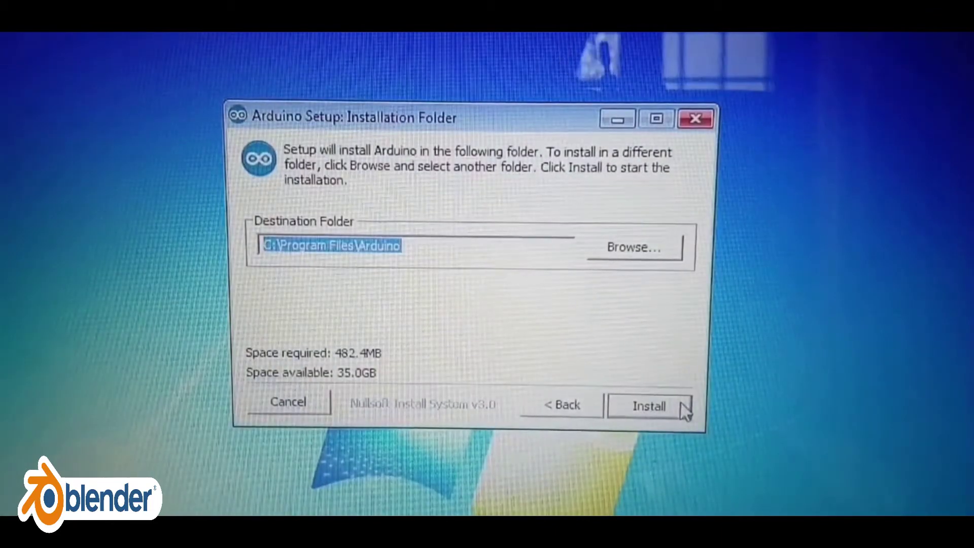
click(685, 410)
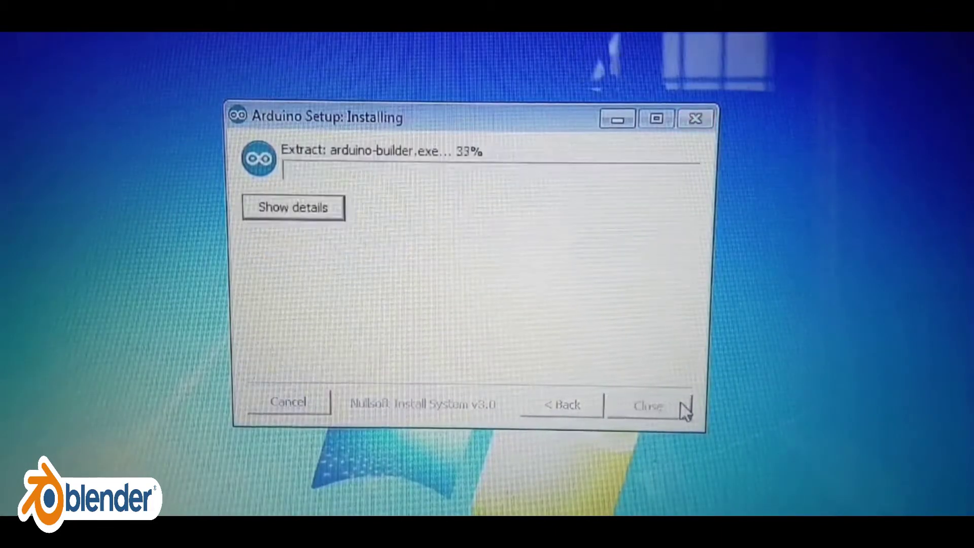
click(340, 216)
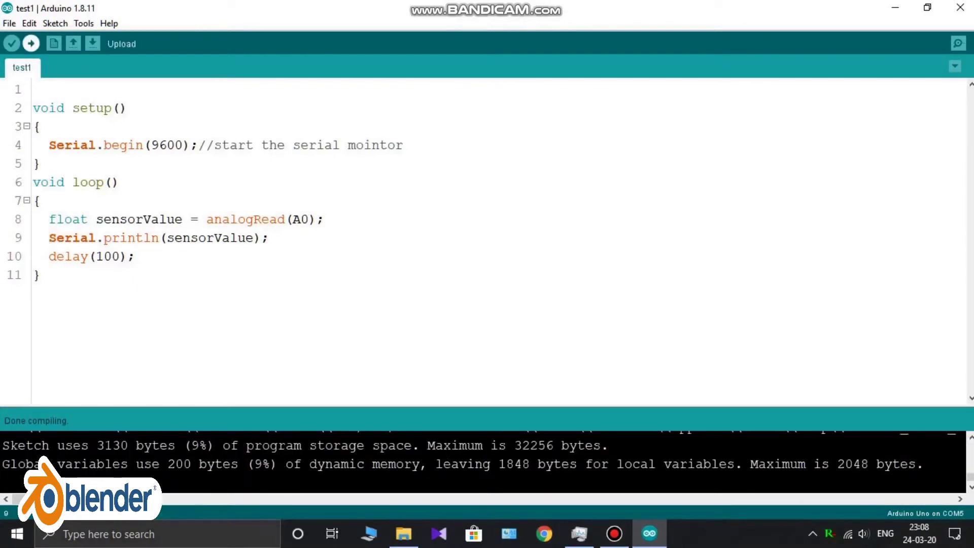
- Upload the raw A0 sketch and view its analogRead values in the Serial Monitor
click(31, 44)
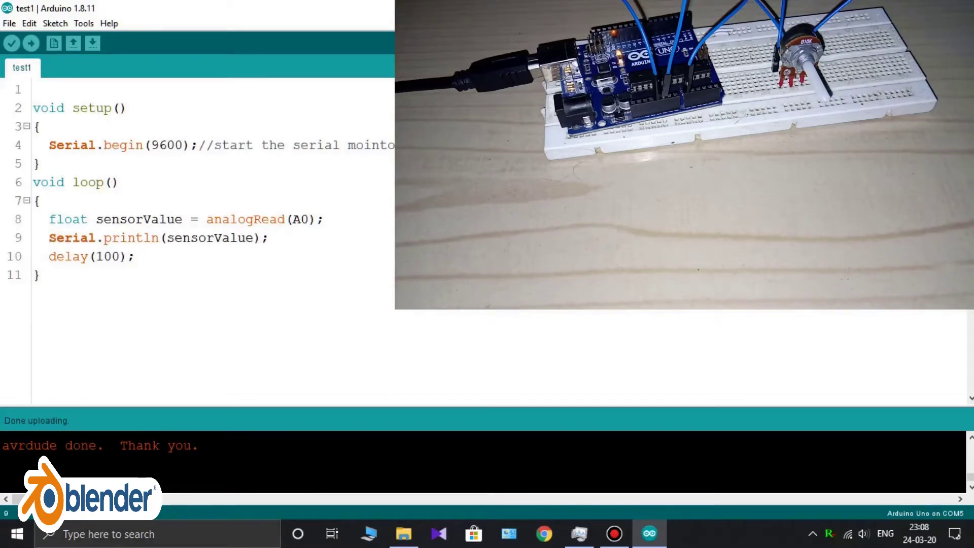
key(ctrl+shift+m)
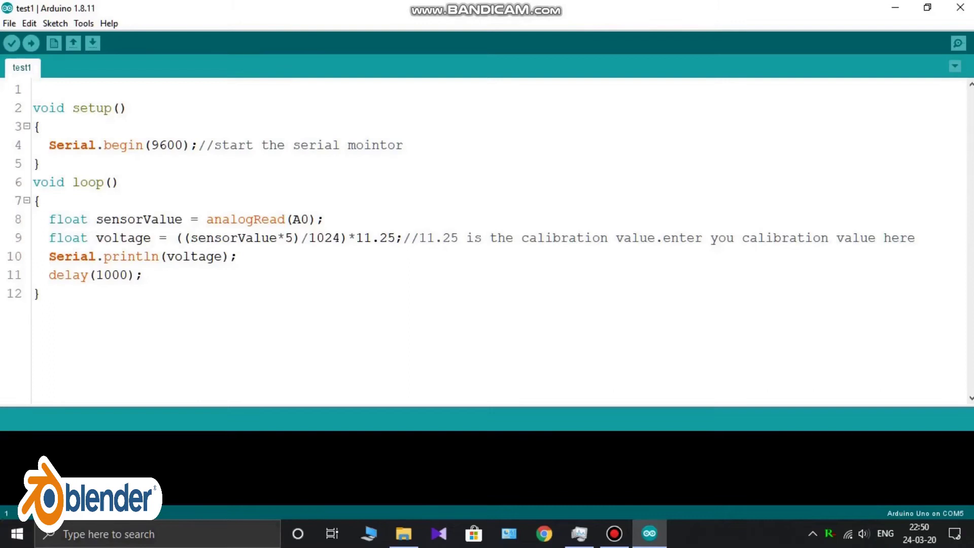
- Verify and upload the 11.25-calibrated sketch, then open the Serial Monitor for battery voltage
key(ctrl+r)
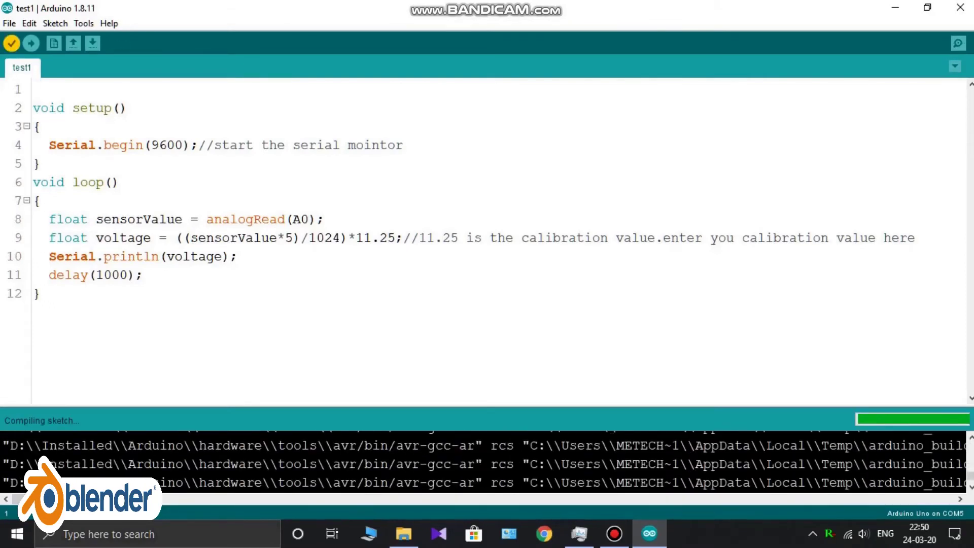
key(ctrl+u)
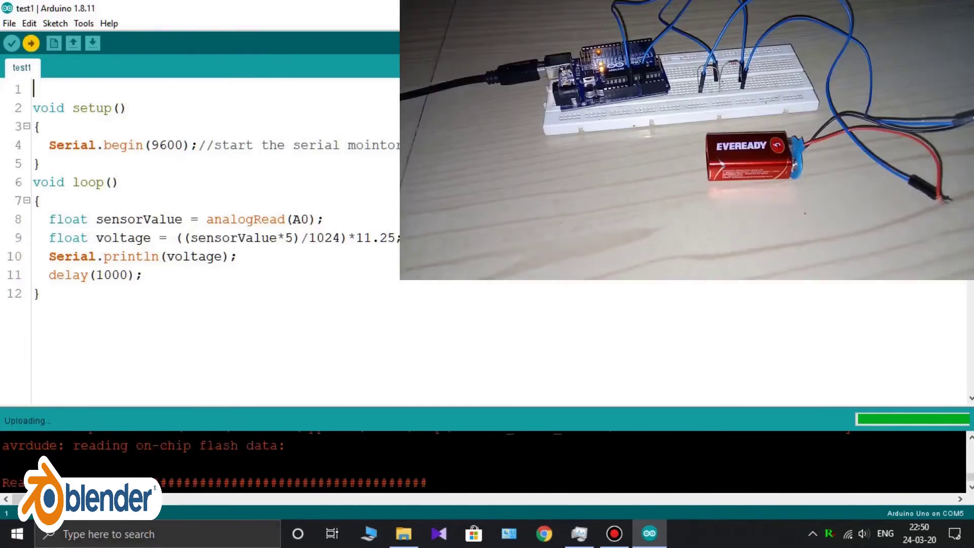
key(ctrl+shift+m)
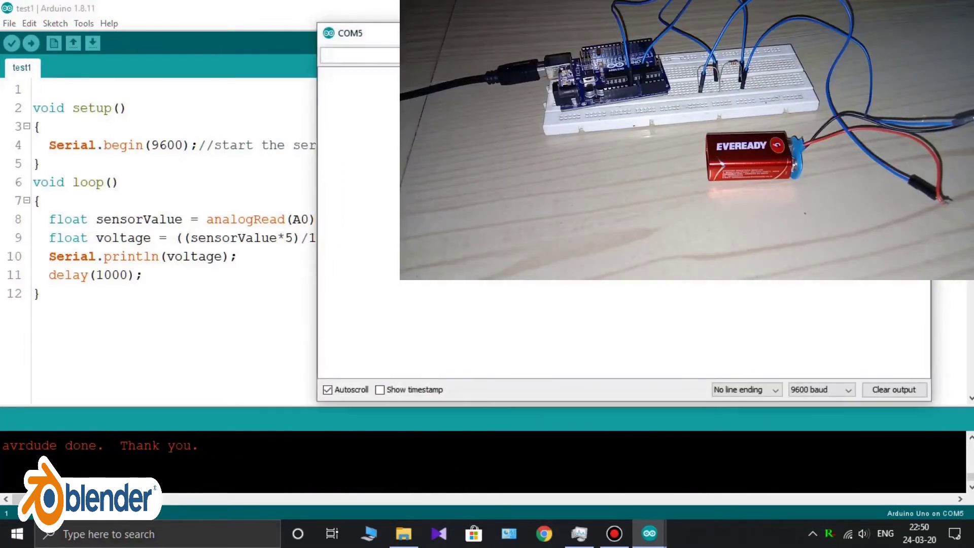